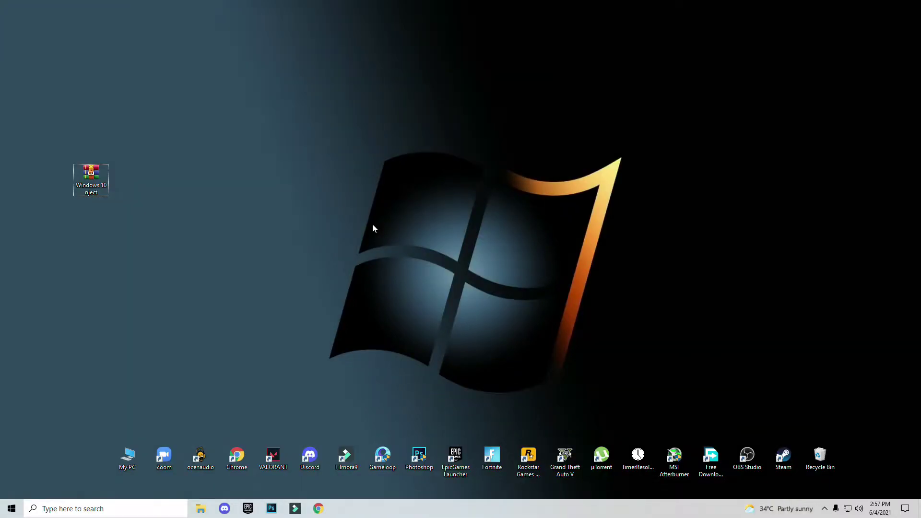
Open the Run dialog from taskbar search and select the PREFETCH entry in its Open field.
click(91, 508)
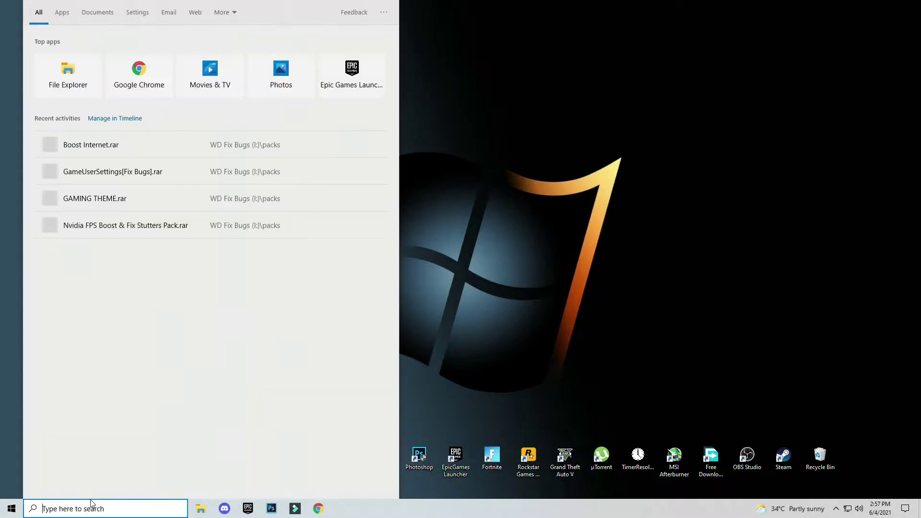
text(ru)
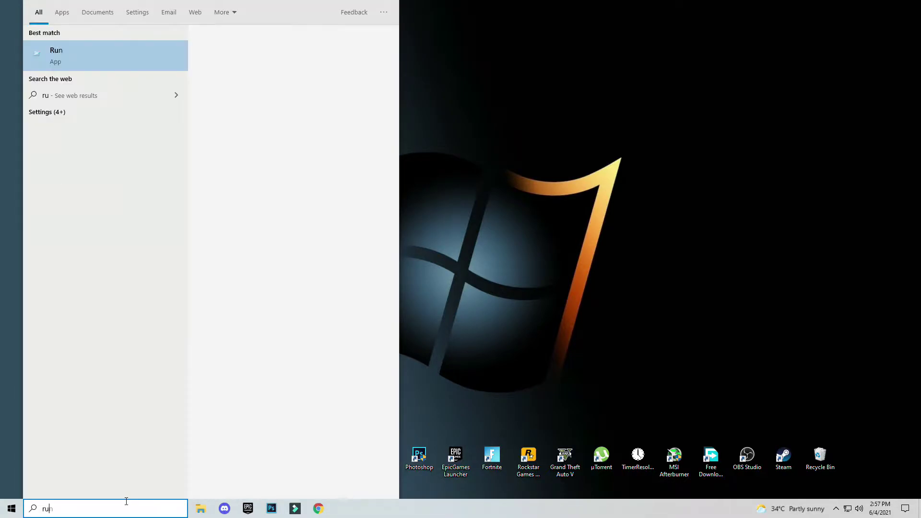
text(n)
key(Return)
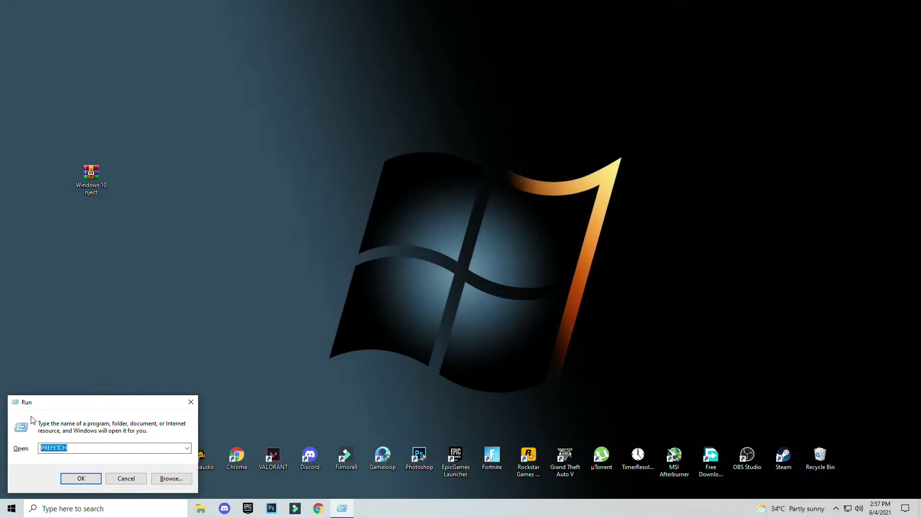
click(47, 451)
double_click(71, 450)
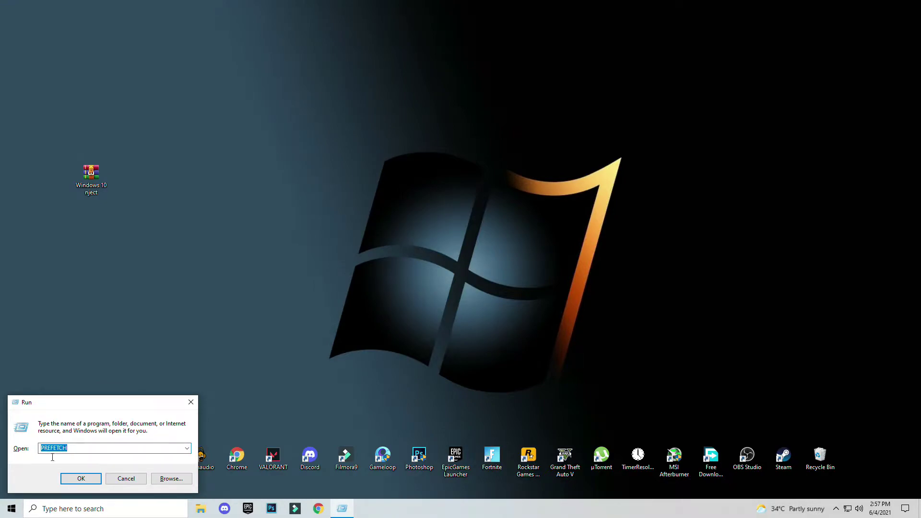
Open Prefetch with access granted, then delete all its files, skipping the one SysMain uses.
click(82, 479)
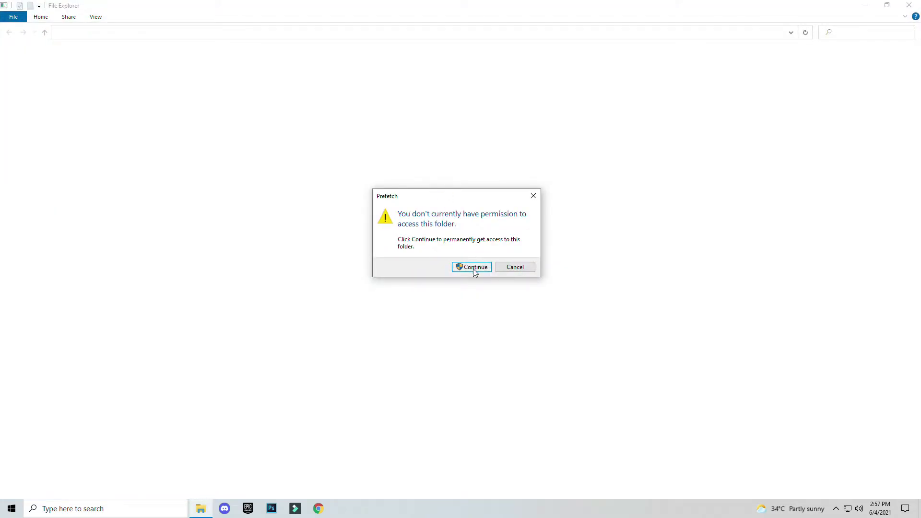
click(474, 271)
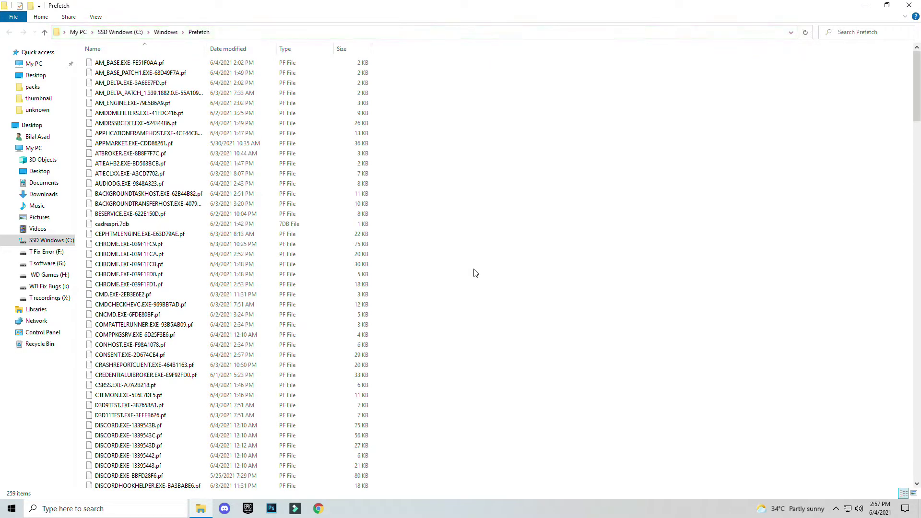
scroll(288, 255, down, 4)
scroll(294, 264, down, 7)
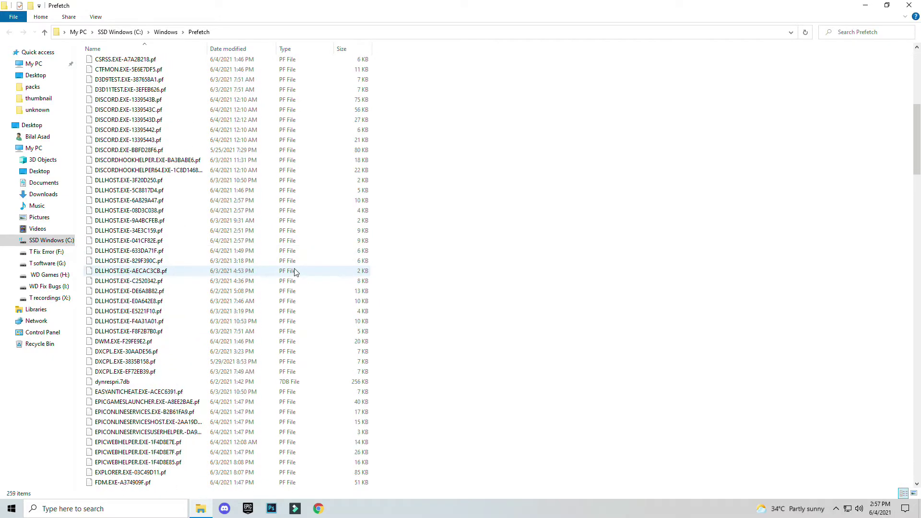
scroll(241, 315, down, 6)
click(242, 316)
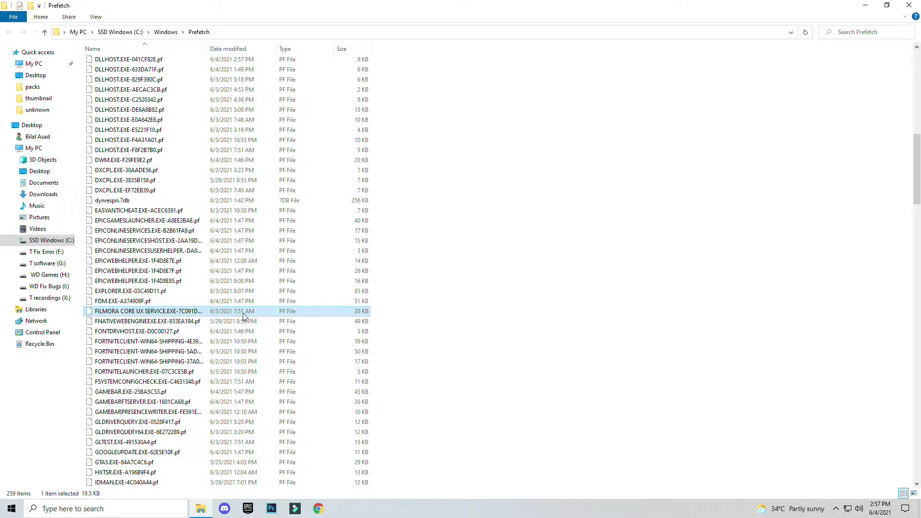
key(ctrl+a)
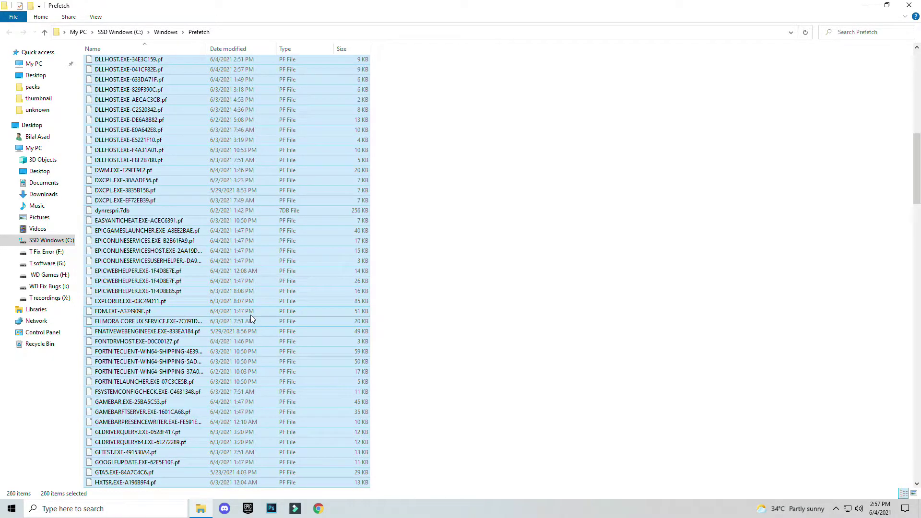
right_click(250, 314)
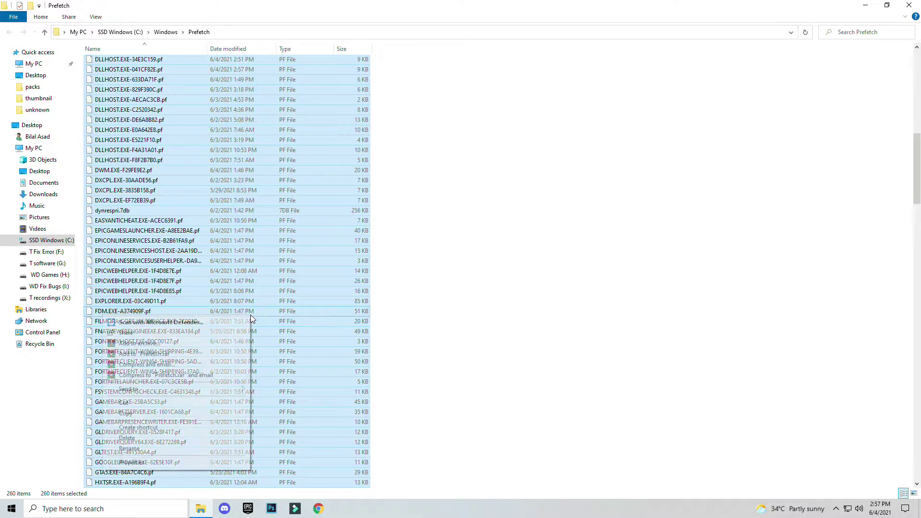
click(148, 439)
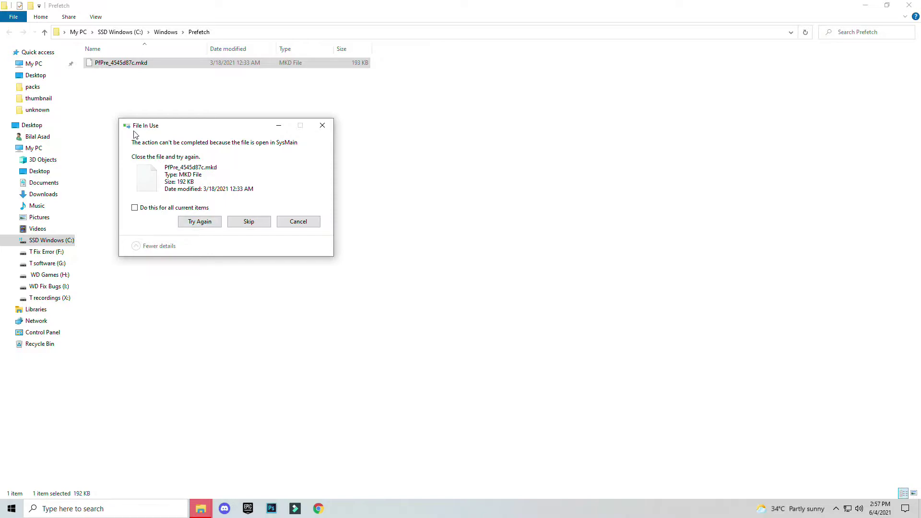
drag(184, 127, 273, 107)
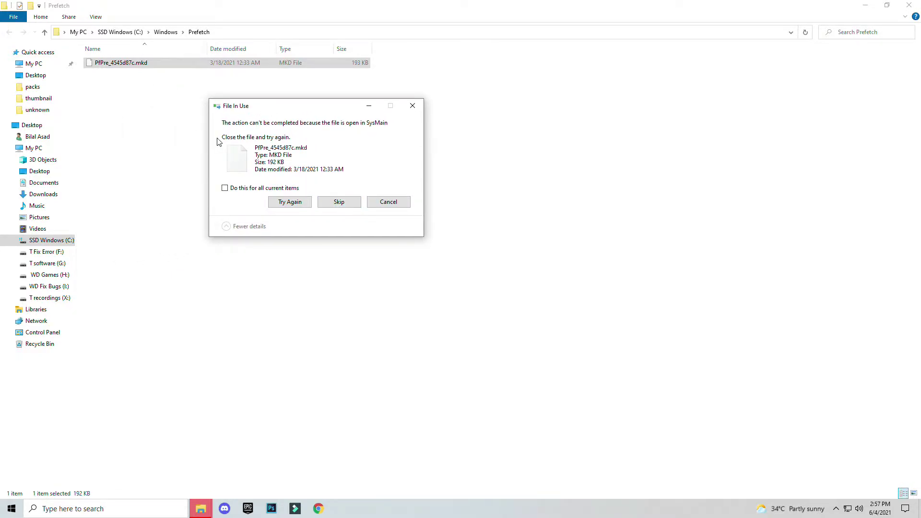
click(350, 203)
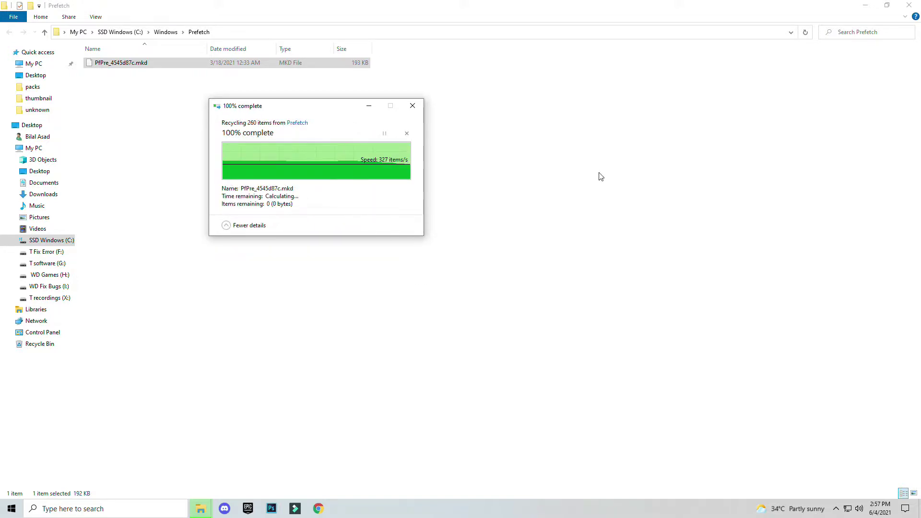
Close Prefetch and open the Windows Temp folder by entering 'temp' in Run.
click(909, 5)
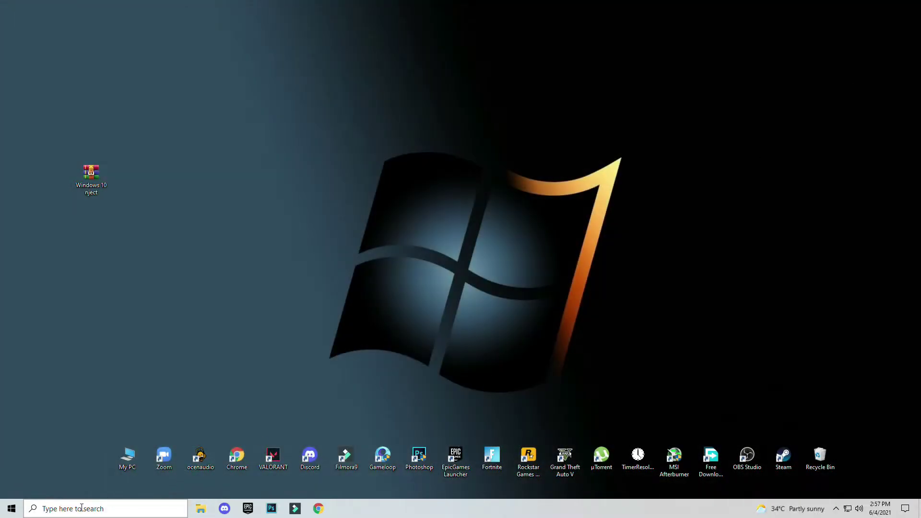
click(80, 508)
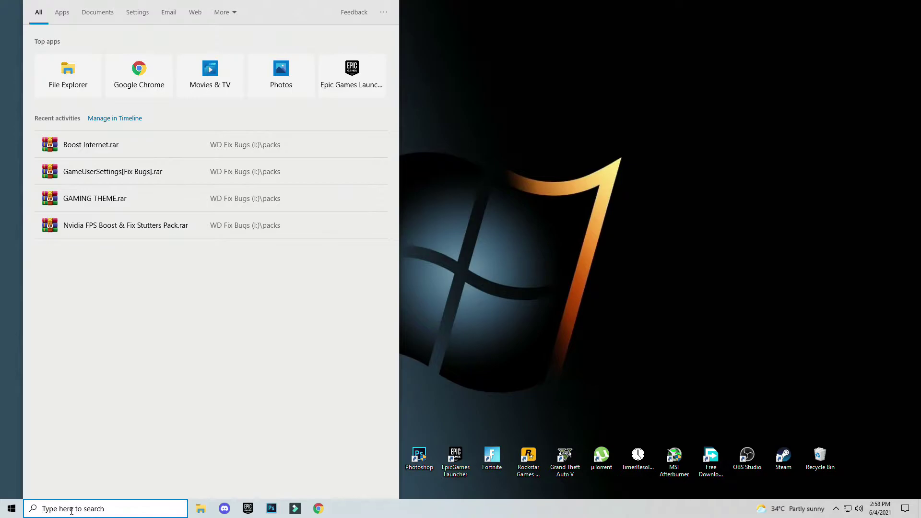
text(run)
key(Return)
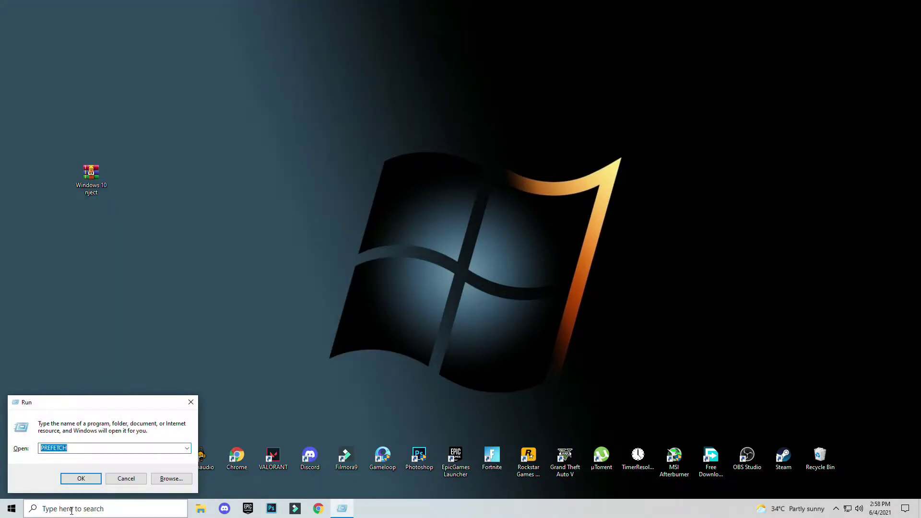
drag(69, 448, 38, 448)
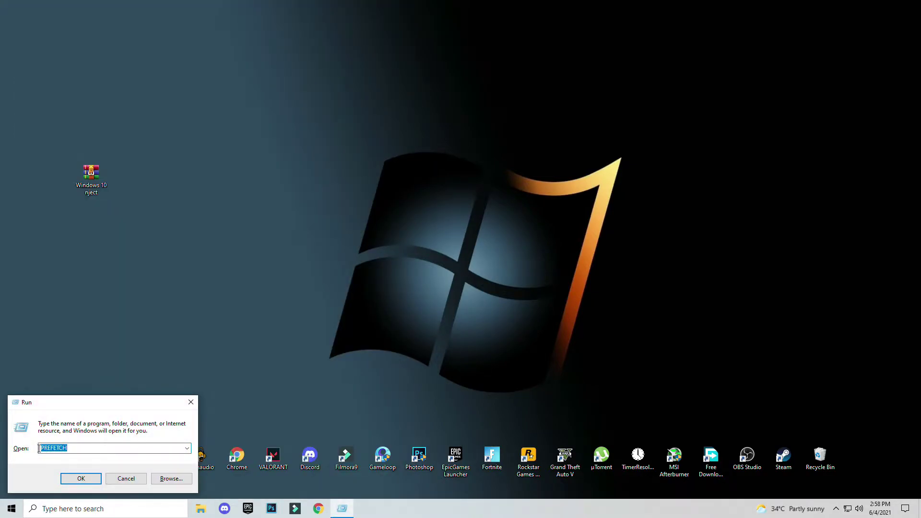
key(BackSpace)
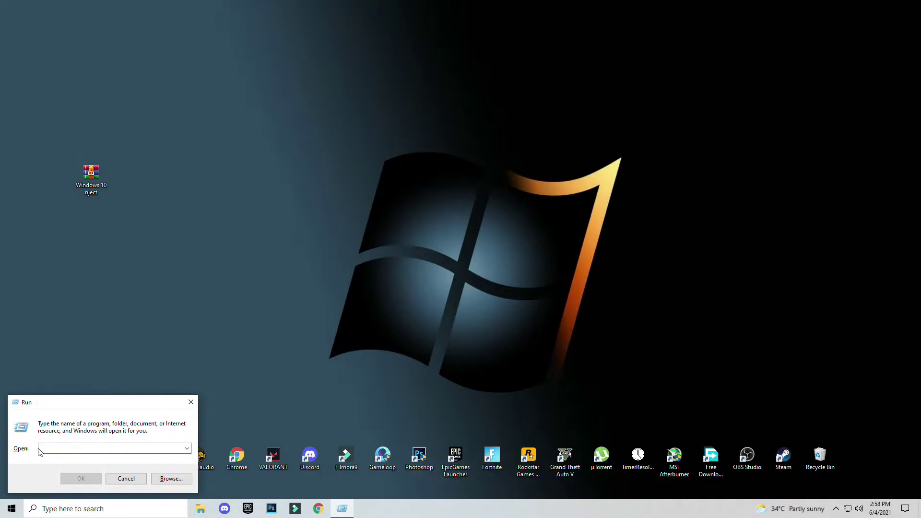
text(temp)
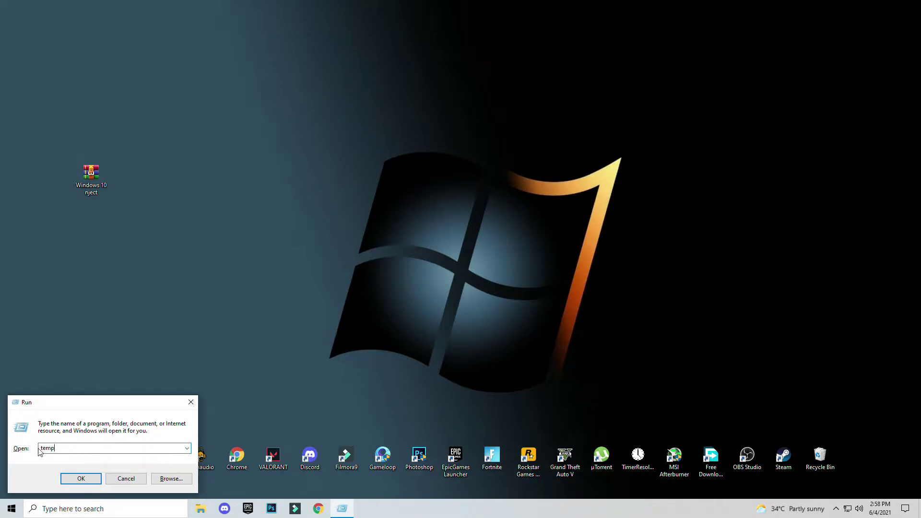
key(Return)
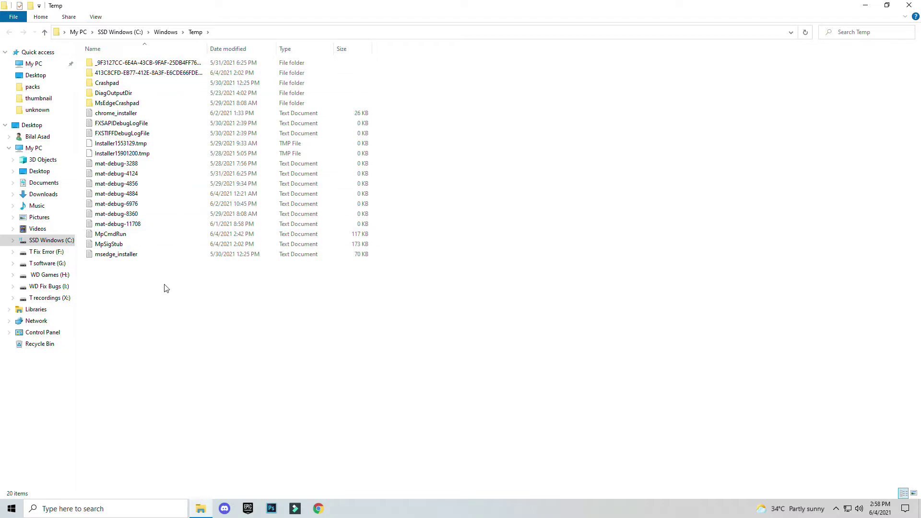
Select and delete all 20 items in the Windows Temp folder.
key(ctrl+a)
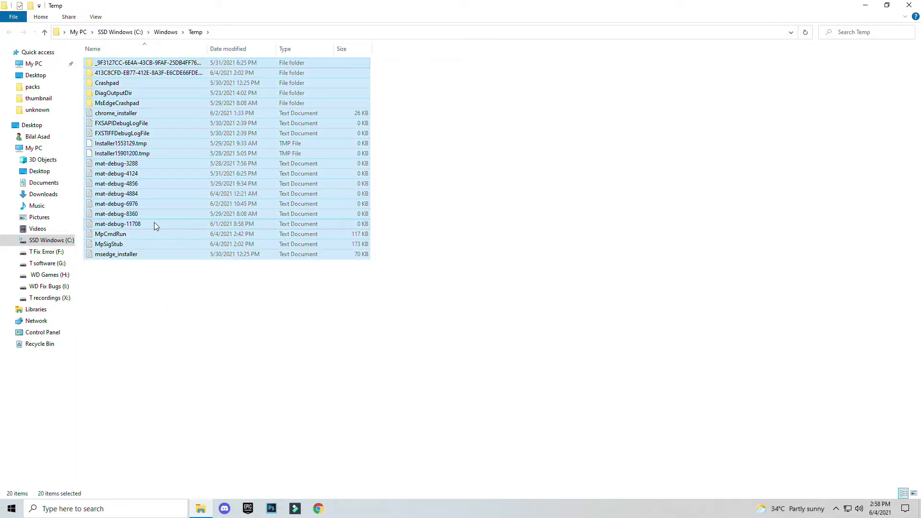
right_click(154, 222)
click(64, 350)
Close the Temp window and open %temp% through Run, showing its 58 items.
click(908, 6)
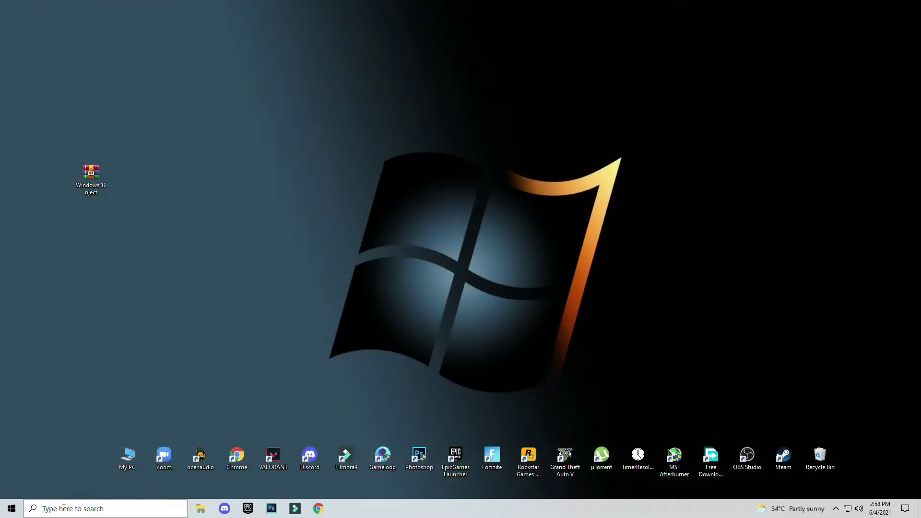
click(63, 509)
text(run)
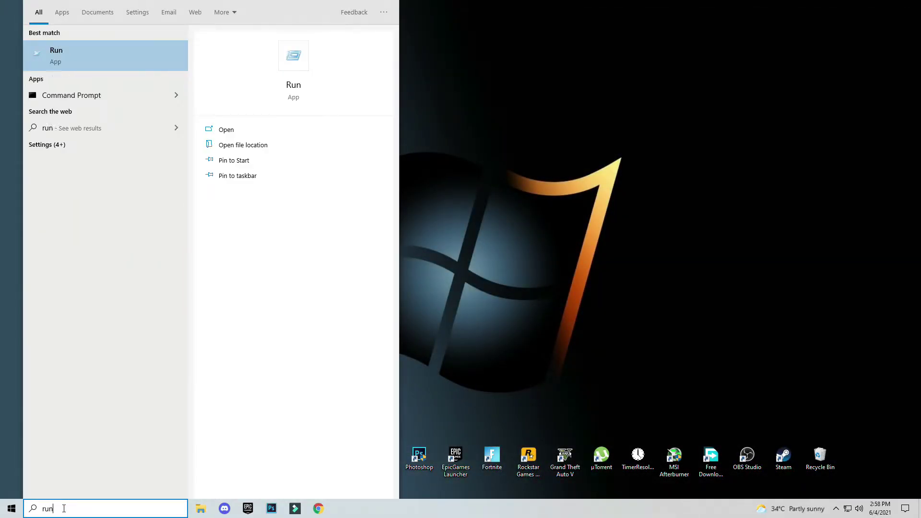
key(Return)
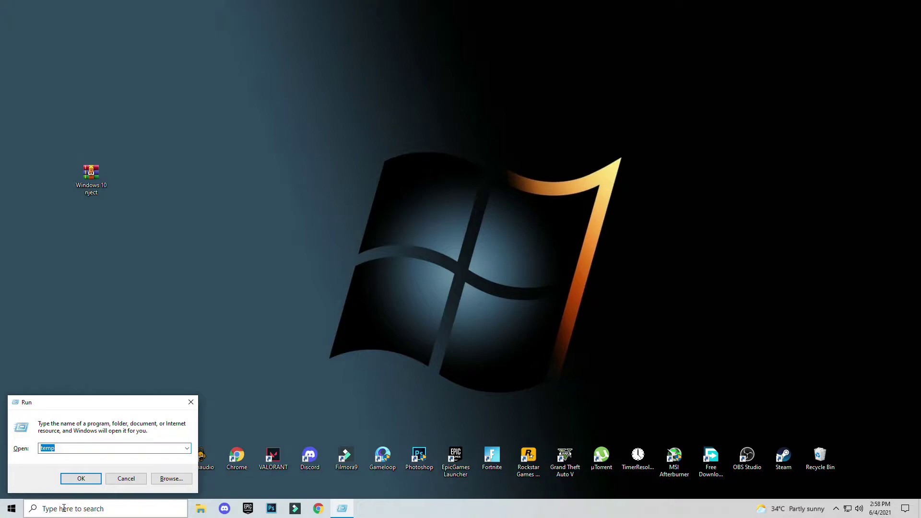
click(64, 446)
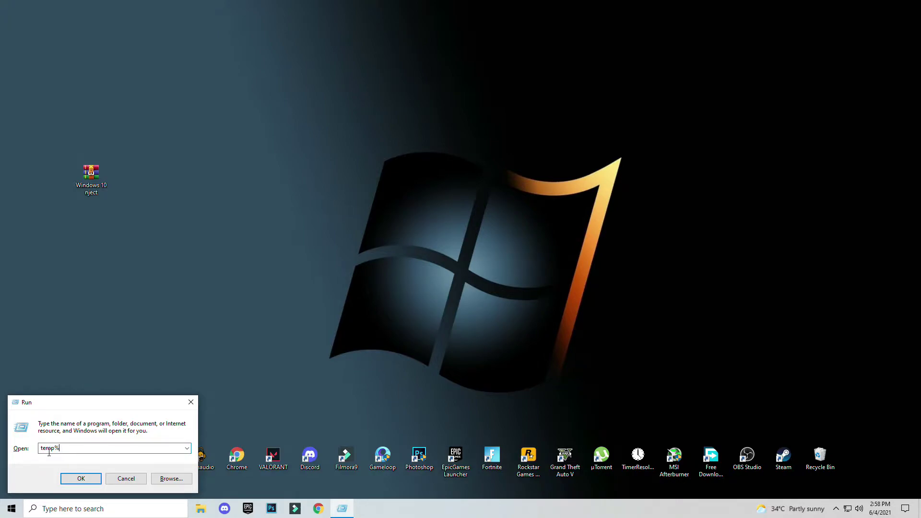
text(%)
click(88, 479)
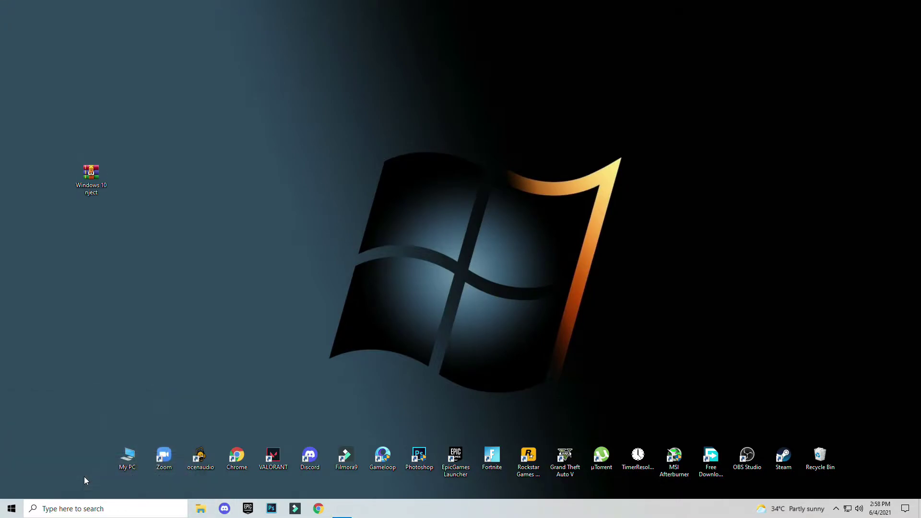
Recycle all 58 items in the user Temp folder, skipping the folder still in use.
click(218, 295)
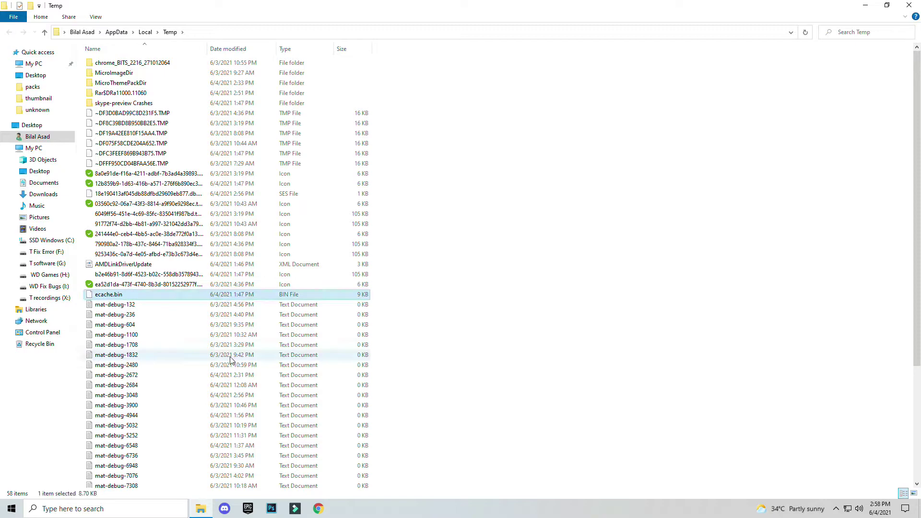
key(ctrl+a)
right_click(220, 321)
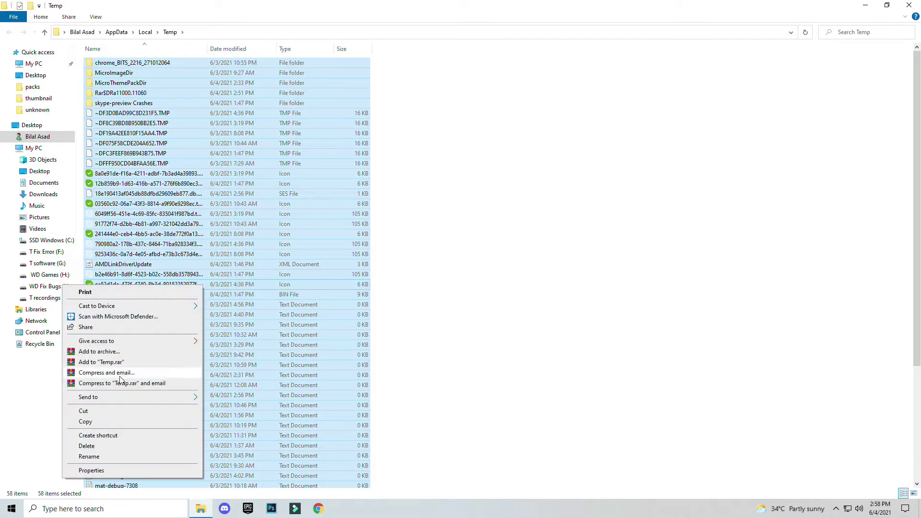
click(117, 448)
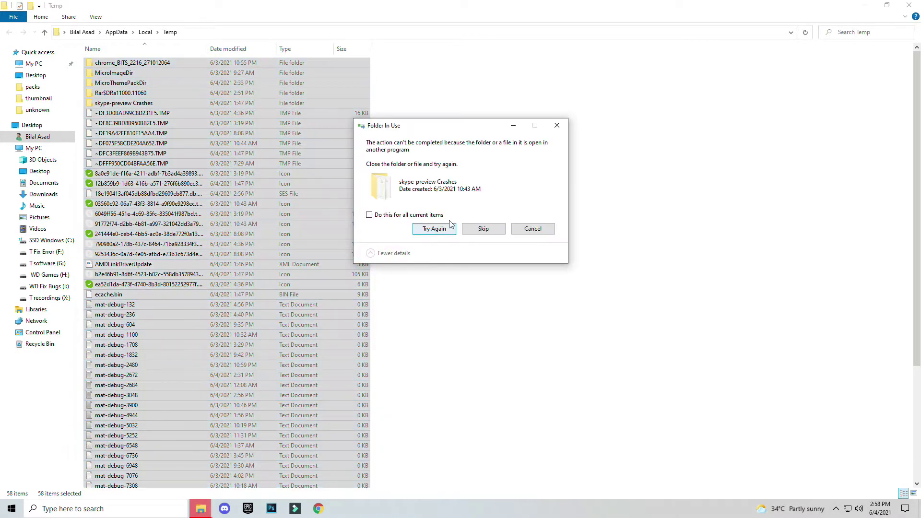
click(483, 229)
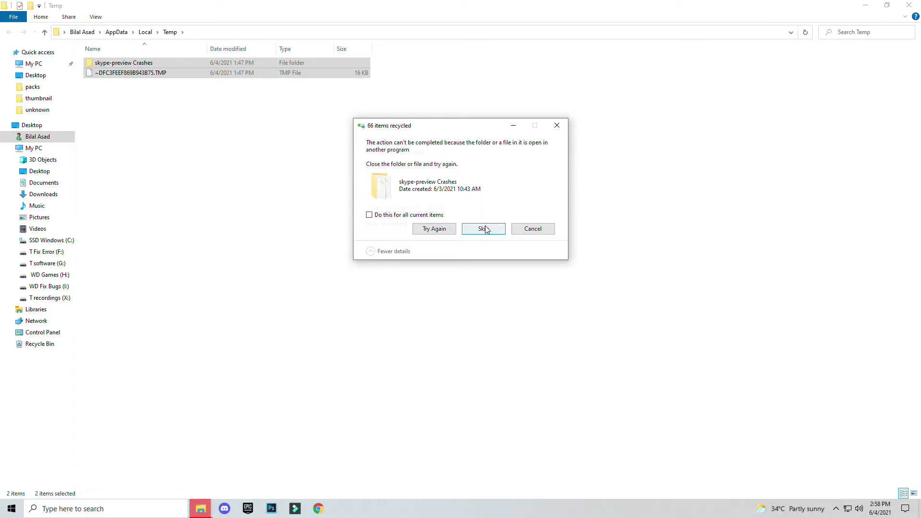
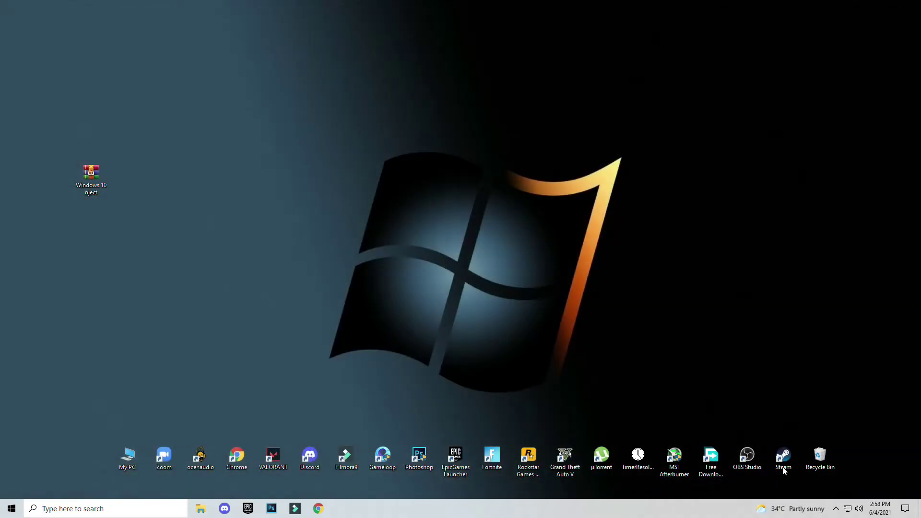
Open Windows Settings through the Action Center's All settings tile.
click(906, 509)
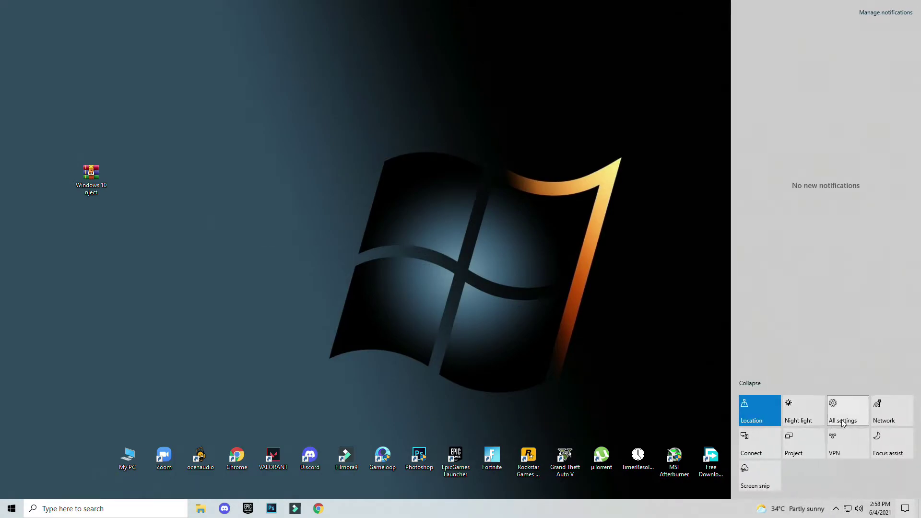
click(843, 422)
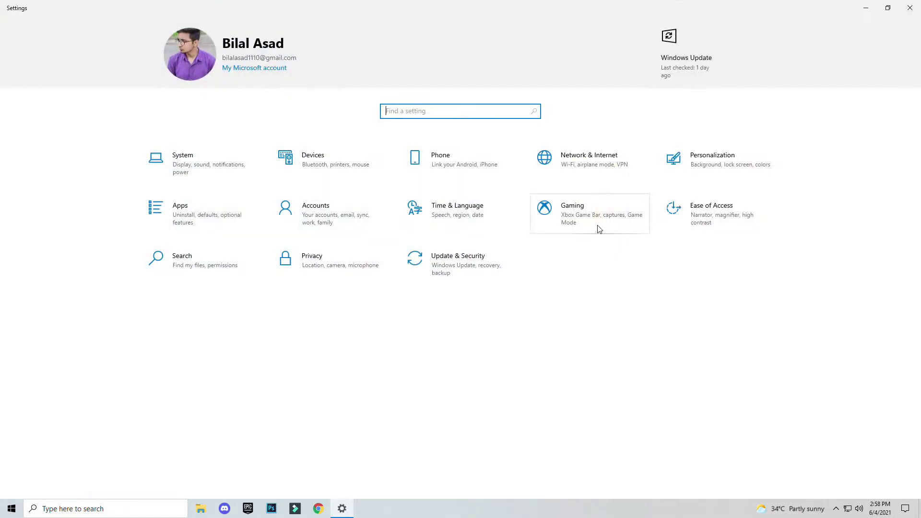
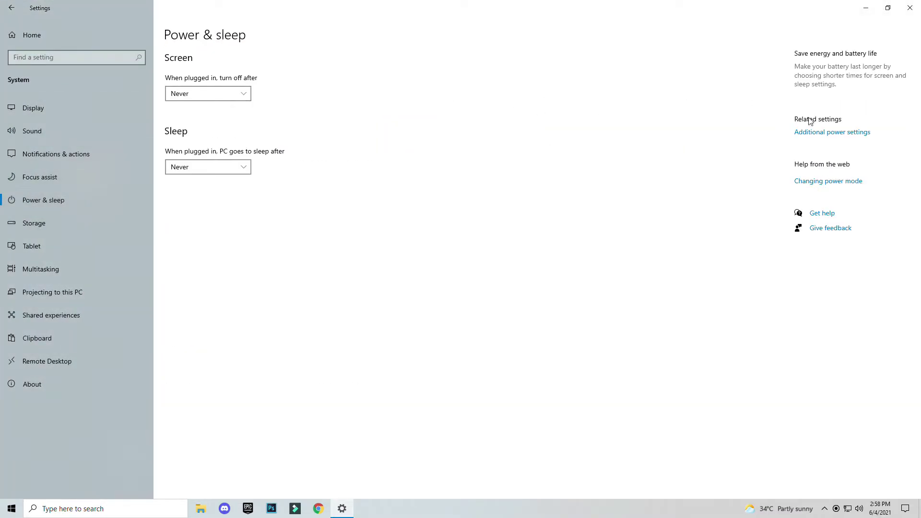
Open Additional power settings and reposition the Power Options window.
click(828, 136)
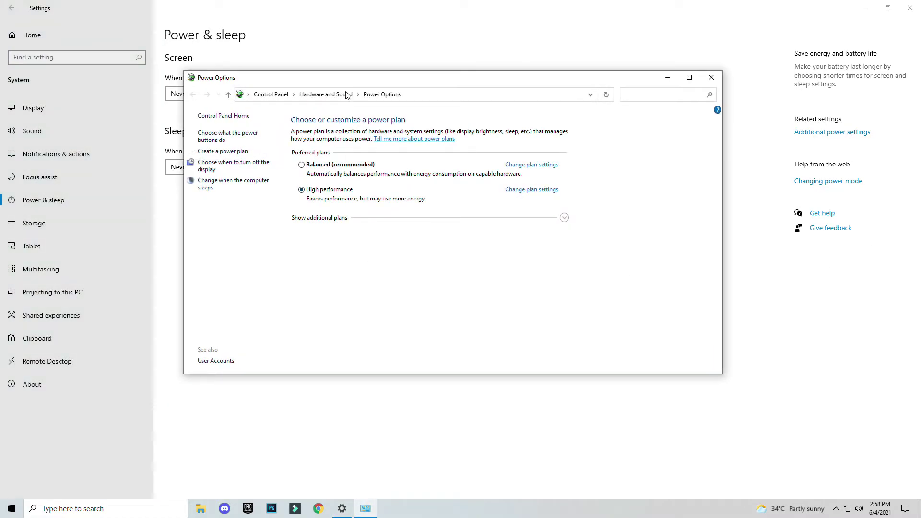
drag(373, 80, 391, 72)
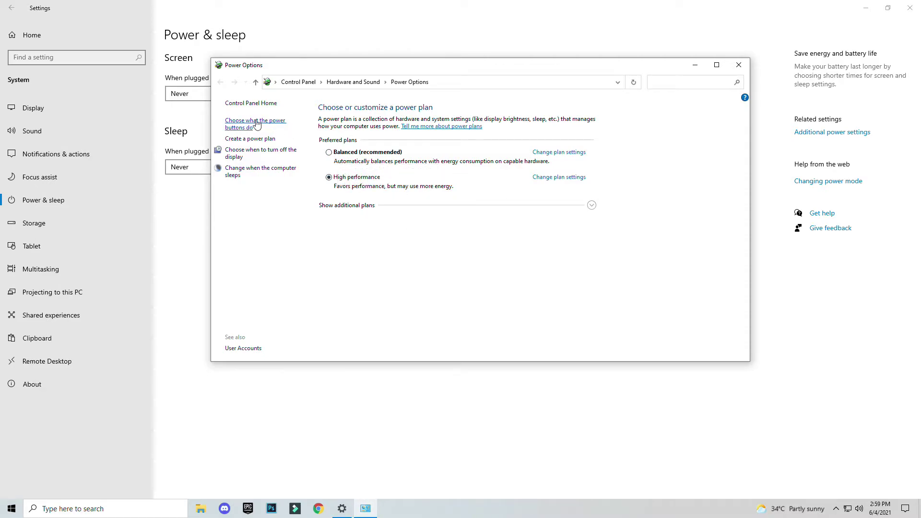
Start a new power plan based on Power saver.
click(267, 139)
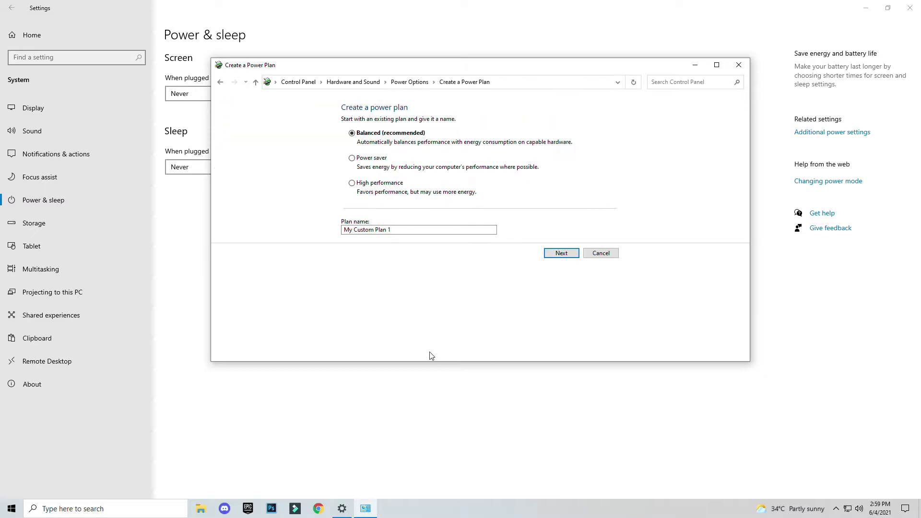
click(364, 164)
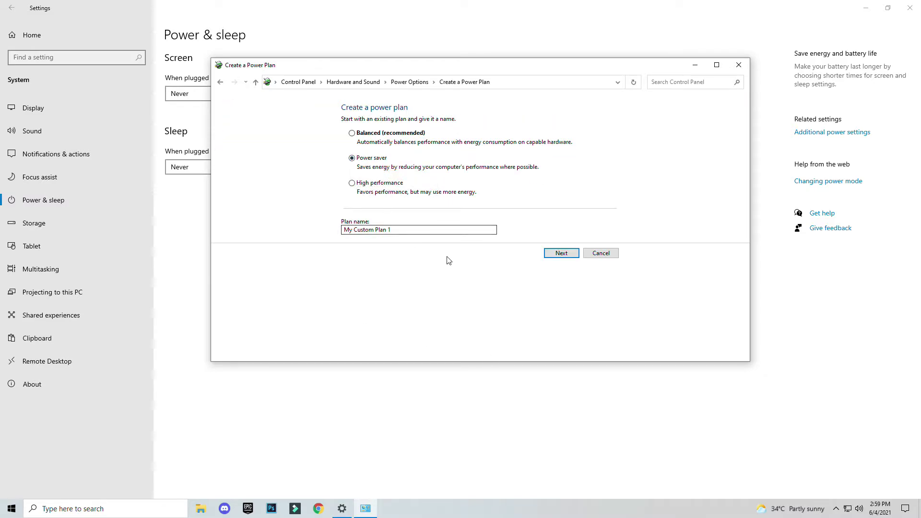
click(566, 257)
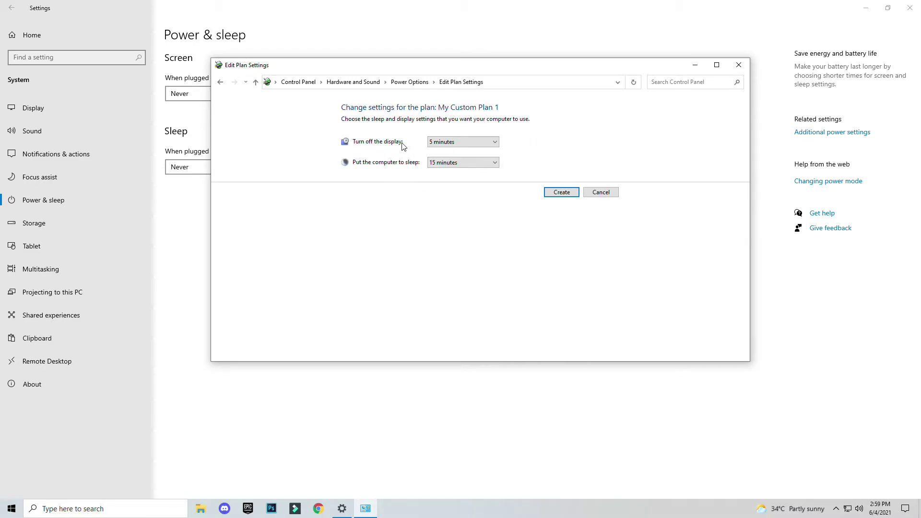
Set display turn-off and sleep to Never, then create My Custom Plan 1.
click(443, 142)
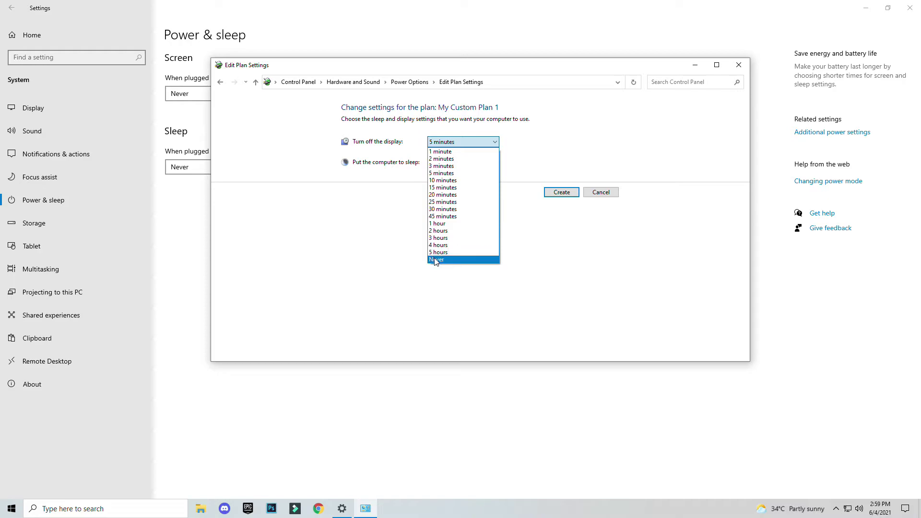
click(434, 261)
click(449, 162)
click(443, 281)
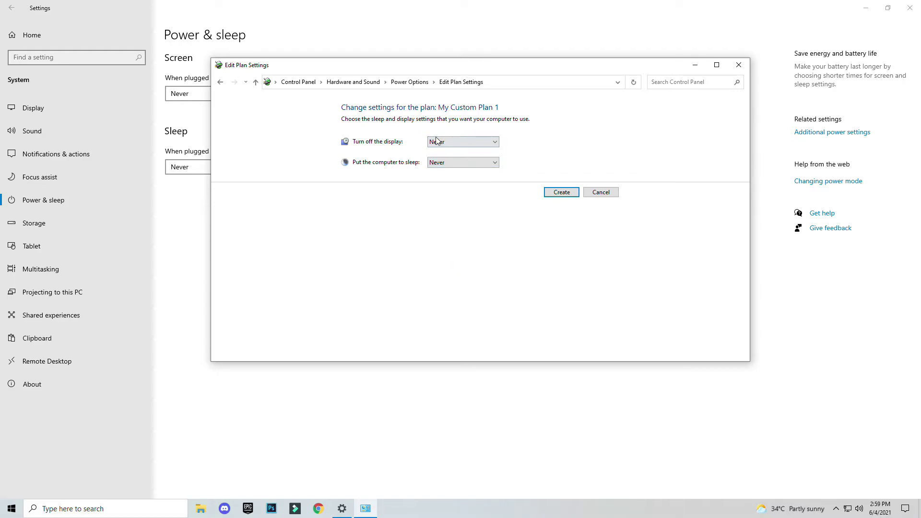
click(569, 197)
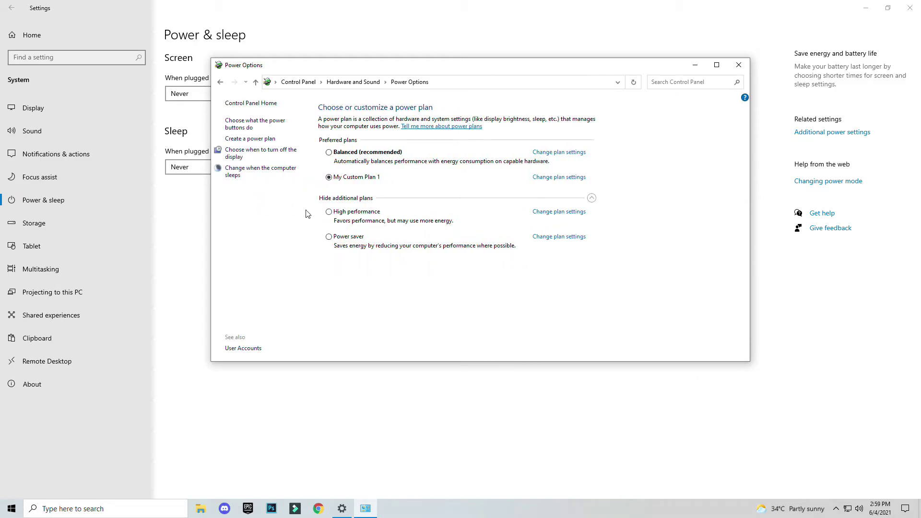
Close Power Options and Settings, then open This PC's system Properties.
click(739, 65)
click(910, 7)
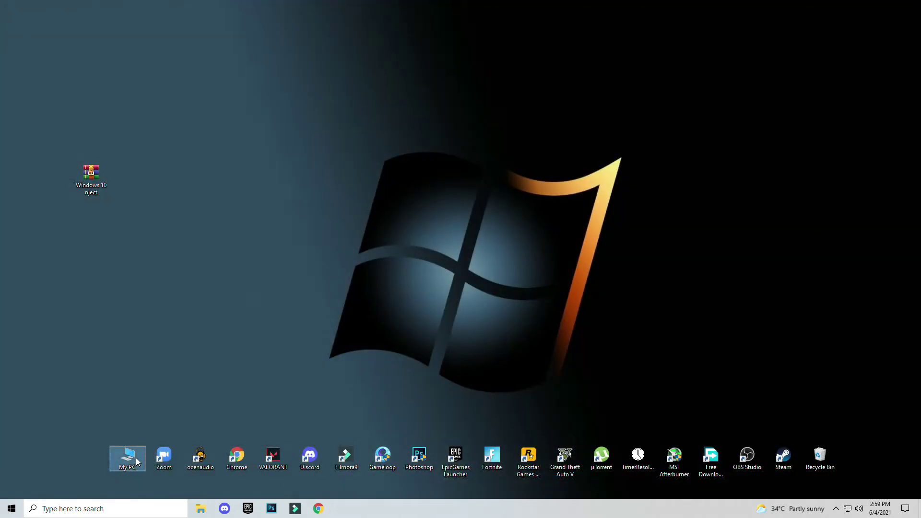
key(super+e)
right_click(468, 269)
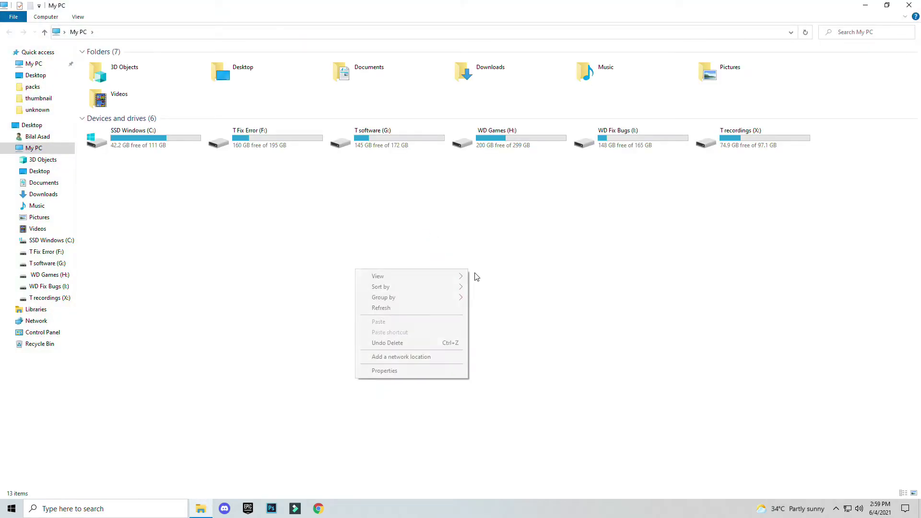
click(384, 371)
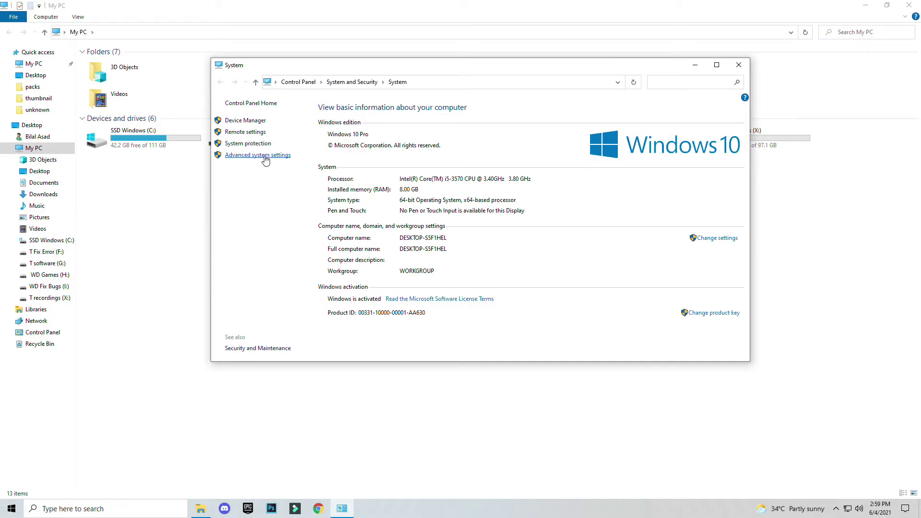
Open Advanced system settings and its Performance Options dialog.
click(232, 157)
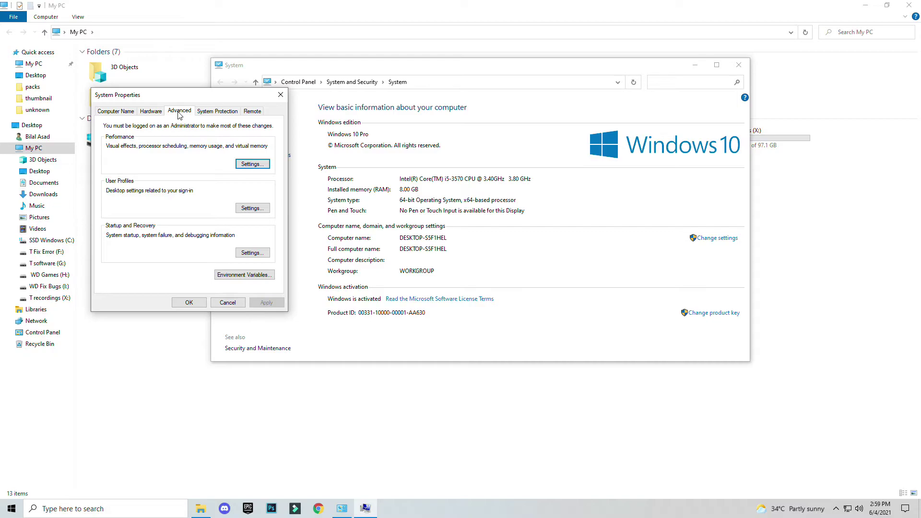
click(252, 164)
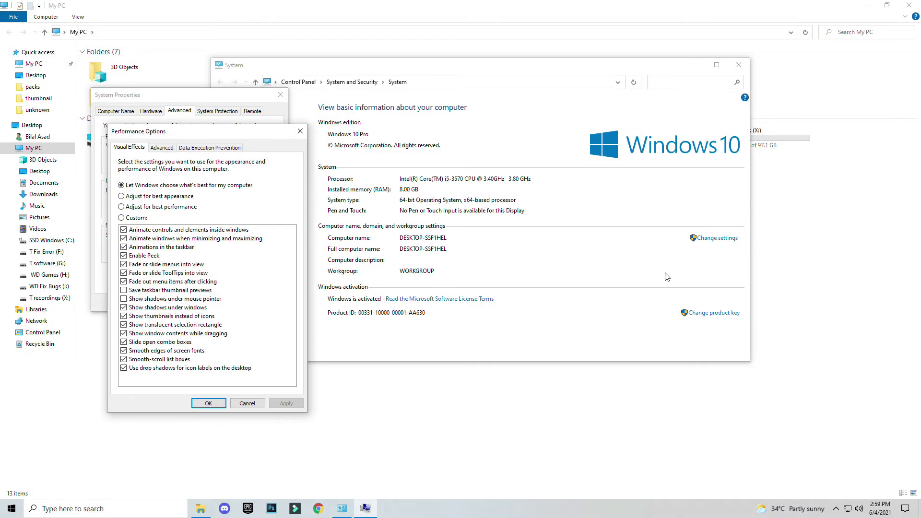
drag(202, 135, 489, 143)
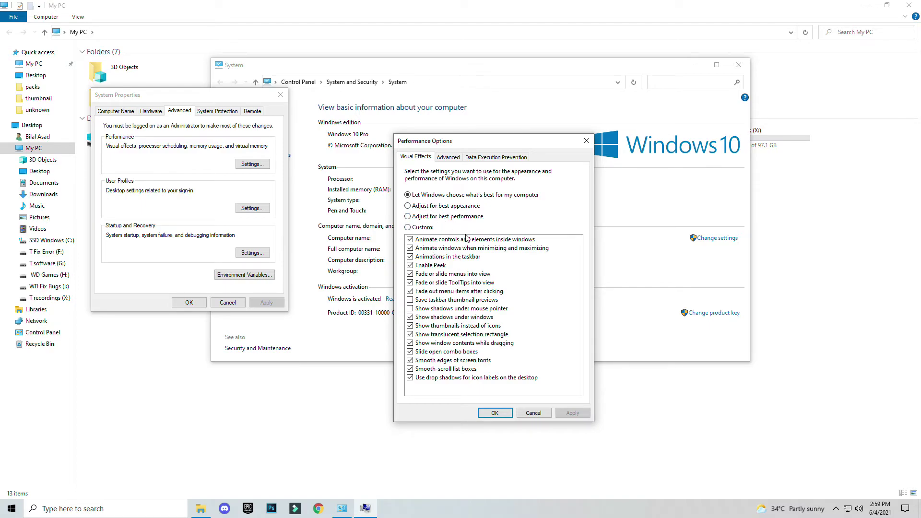
Apply 'Adjust for best performance' and confirm Performance Options and System Properties.
click(408, 217)
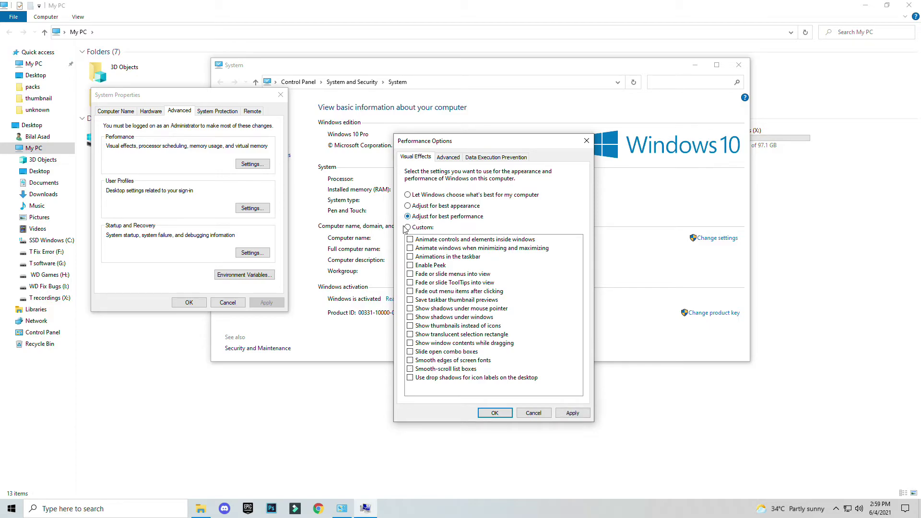
click(573, 416)
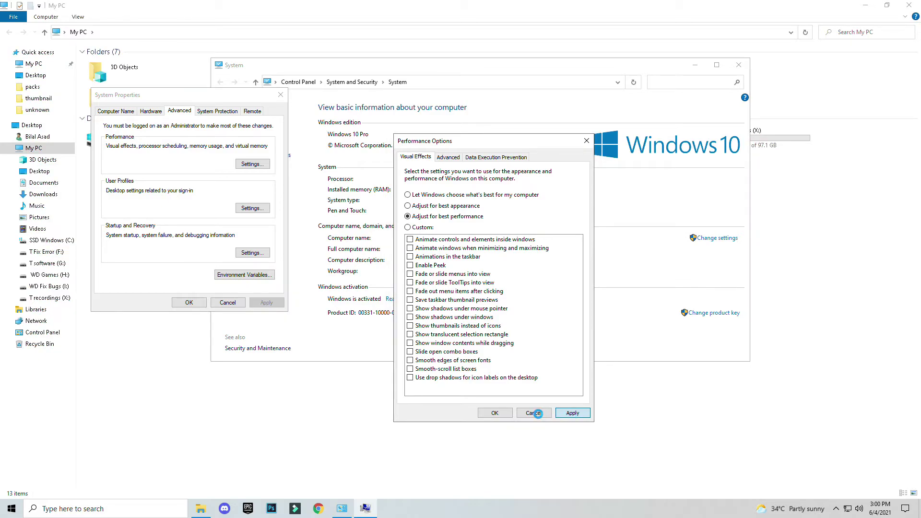
click(495, 413)
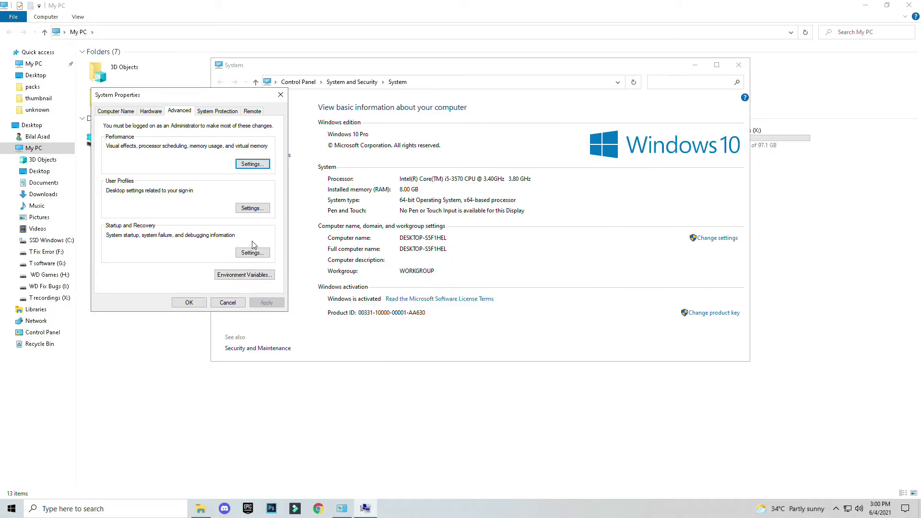
click(188, 302)
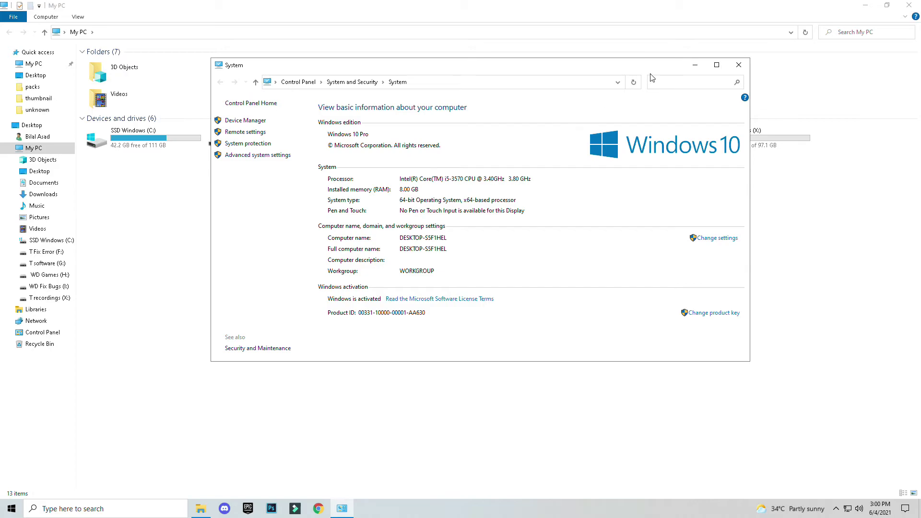
Close the System window and This PC, and move the archive icon on the desktop.
click(739, 65)
click(898, 8)
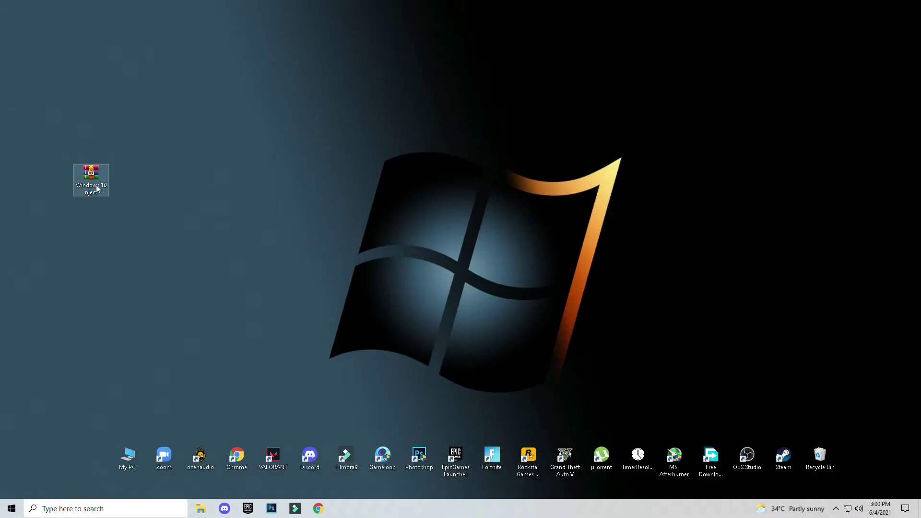
drag(95, 185, 132, 186)
drag(189, 165, 199, 137)
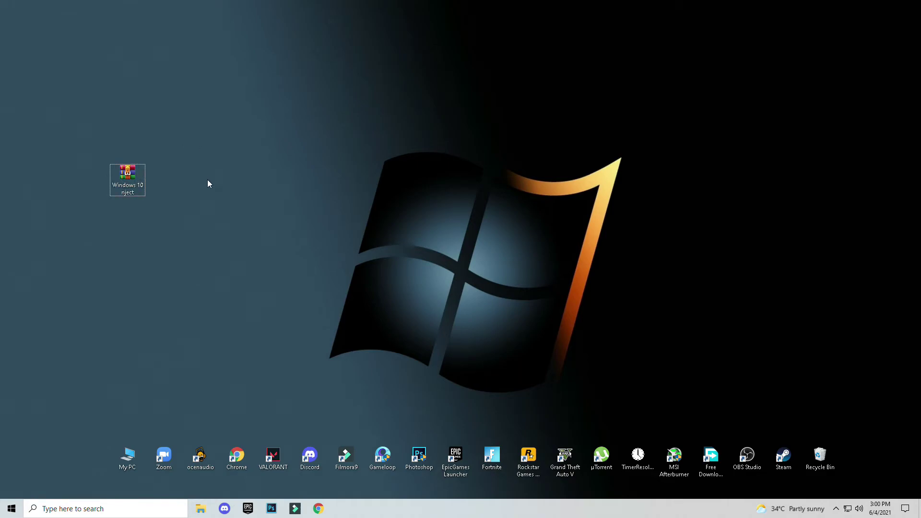
Extract the Windows 10 nject archive onto the desktop with Extract Here.
right_click(130, 182)
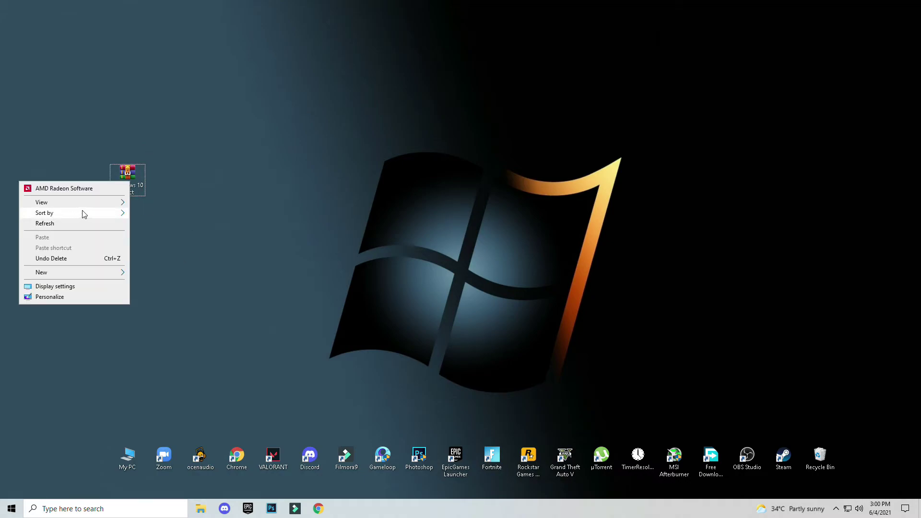
click(131, 177)
right_click(129, 174)
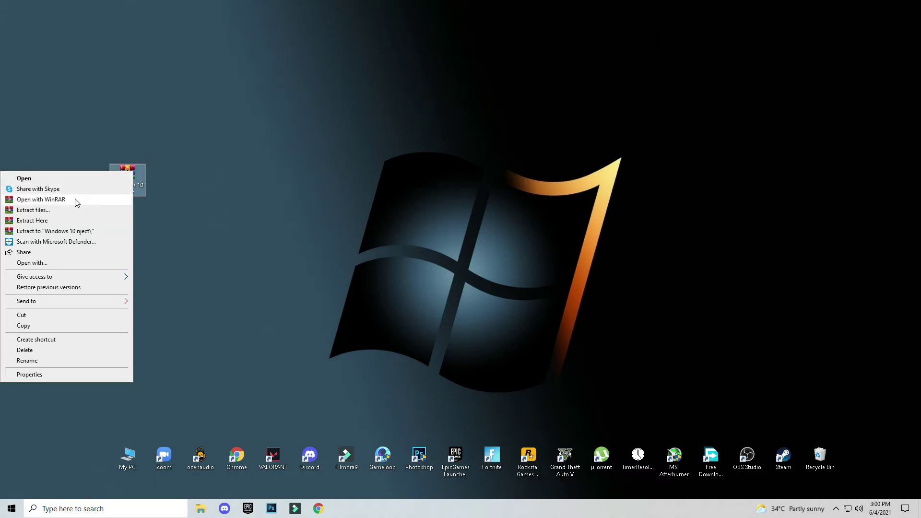
click(76, 216)
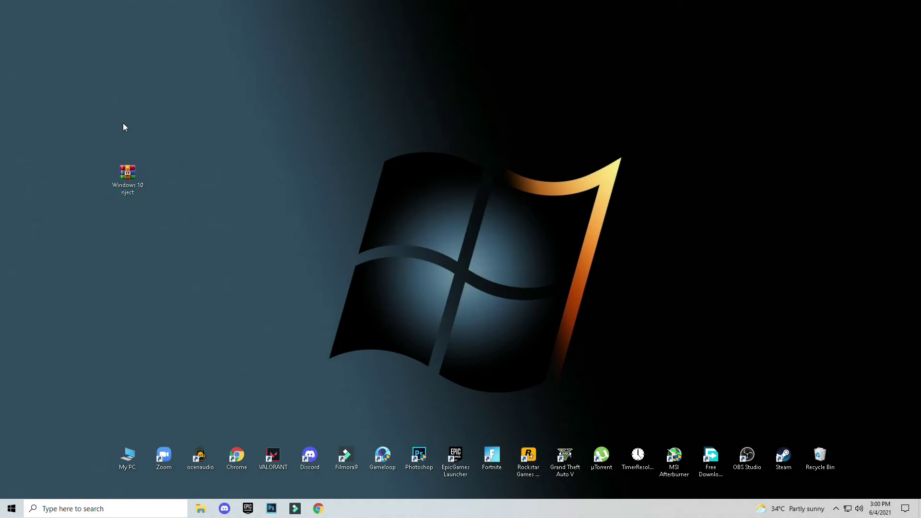
Merge Windows 10 nject.reg, approving UAC and the confirmation, then dismiss the success message.
drag(17, 20, 168, 101)
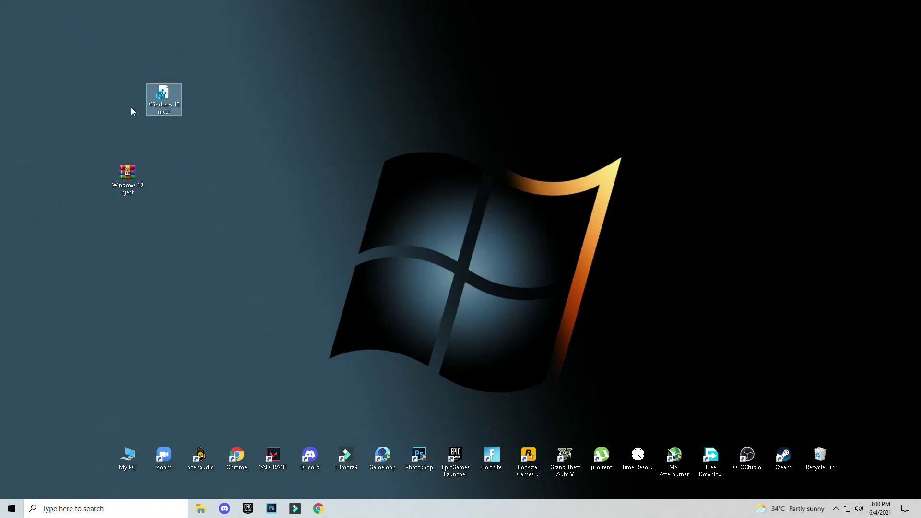
mouse_move(132, 66)
mouse_down()
mouse_move(216, 127)
mouse_move(194, 121)
mouse_up()
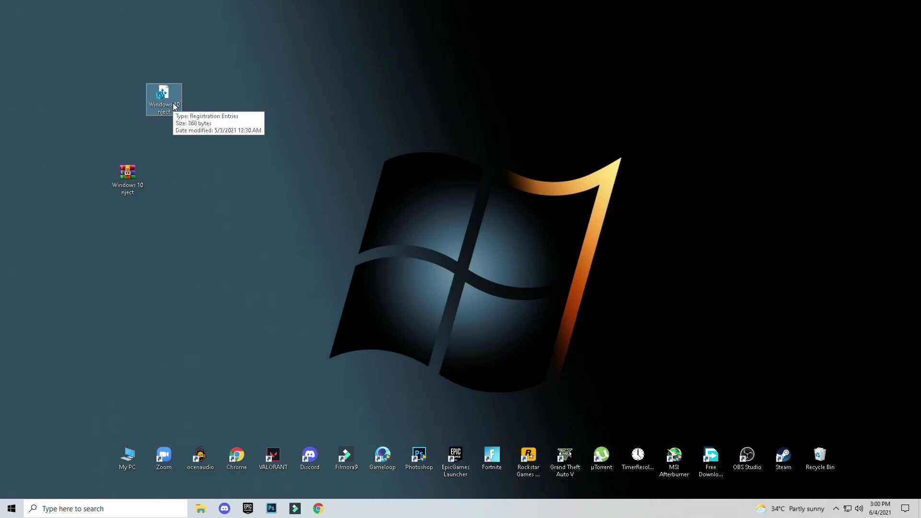
right_click(173, 103)
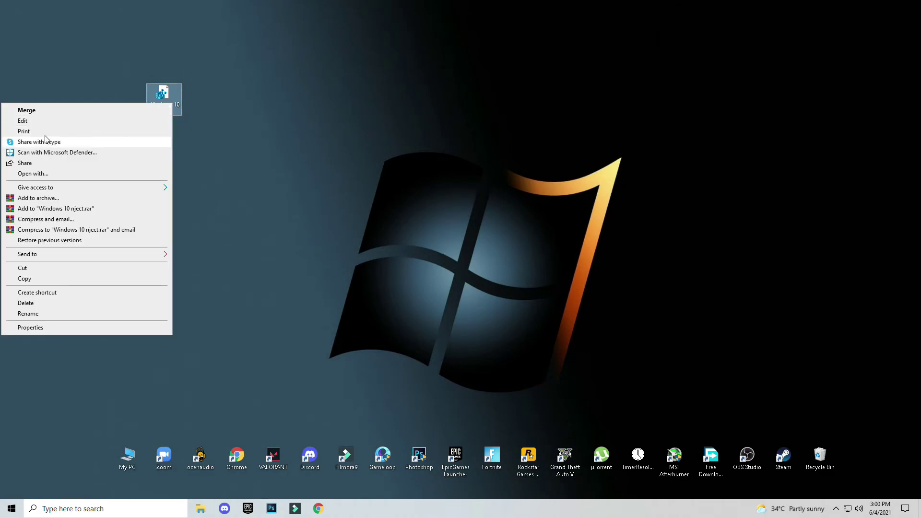
click(29, 111)
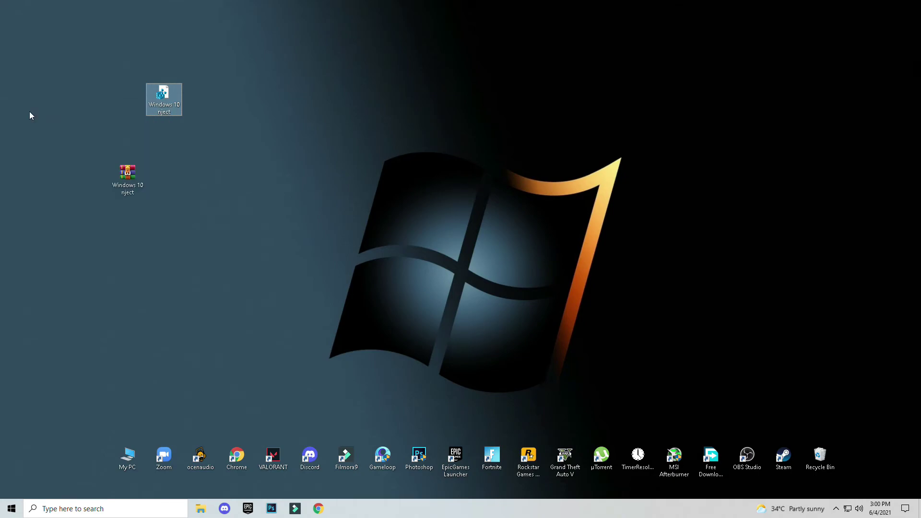
click(389, 311)
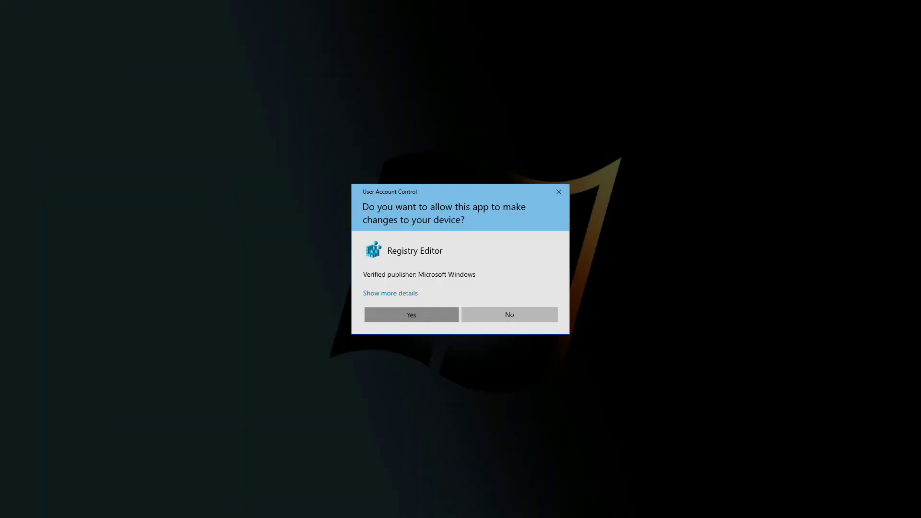
click(524, 267)
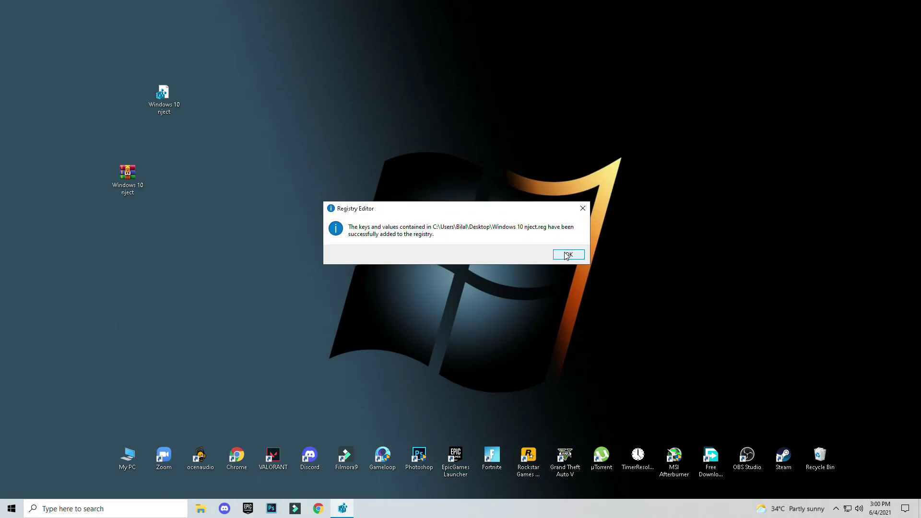
click(568, 255)
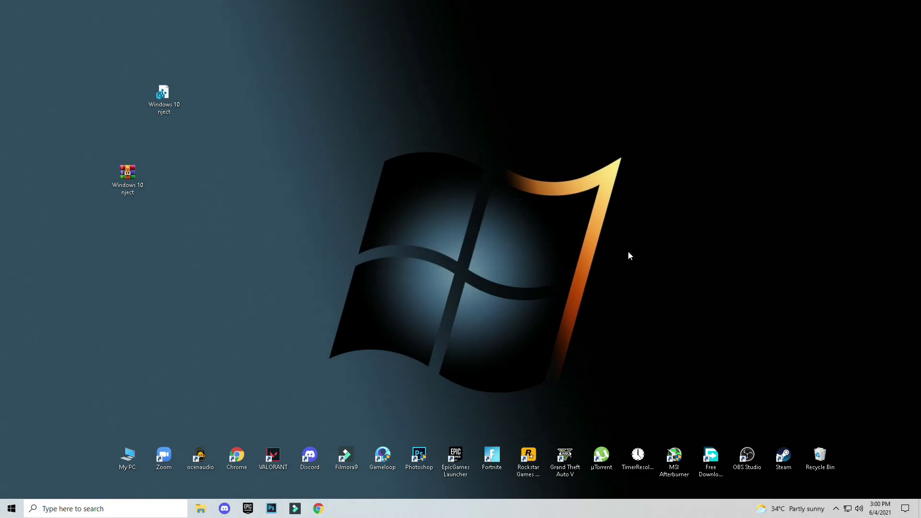